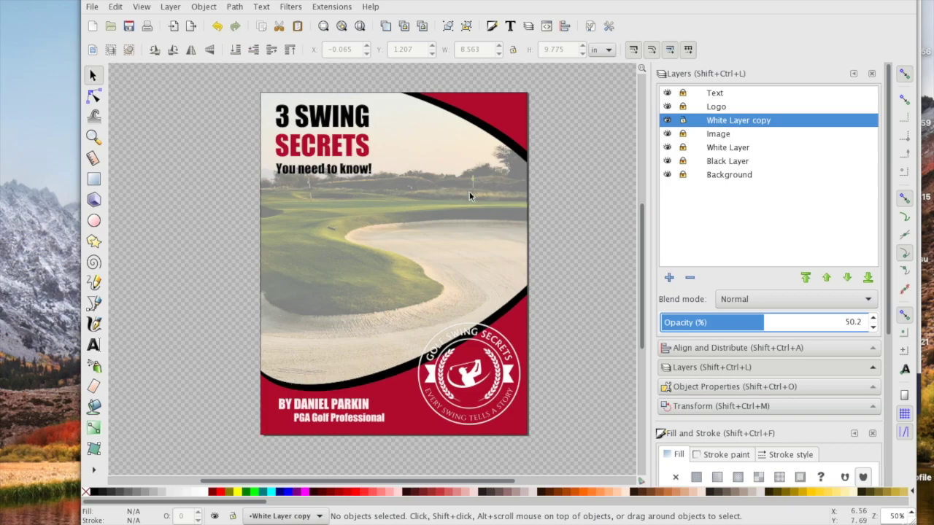
# Step: Try the White Layer copy layer above the Image layer at 100% opacity, then at 51.4%
pyautogui.click(717, 136)
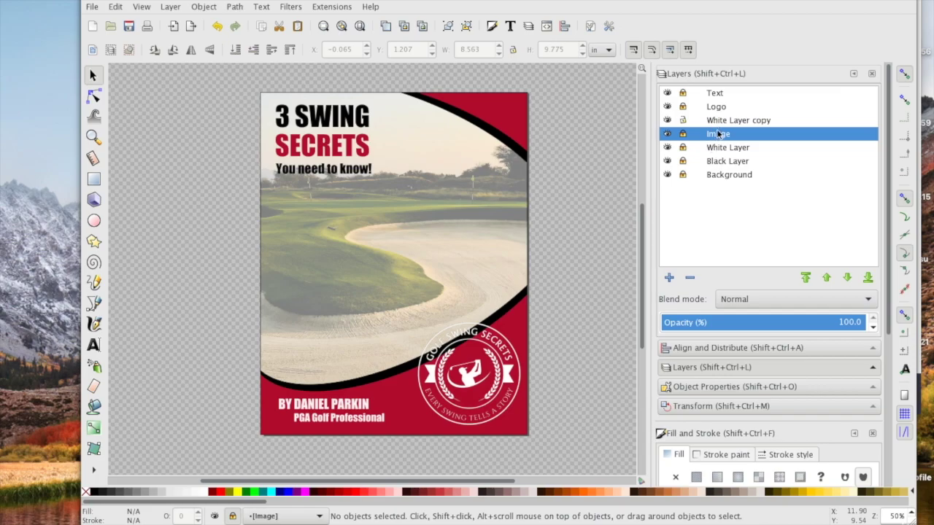
pyautogui.click(718, 122)
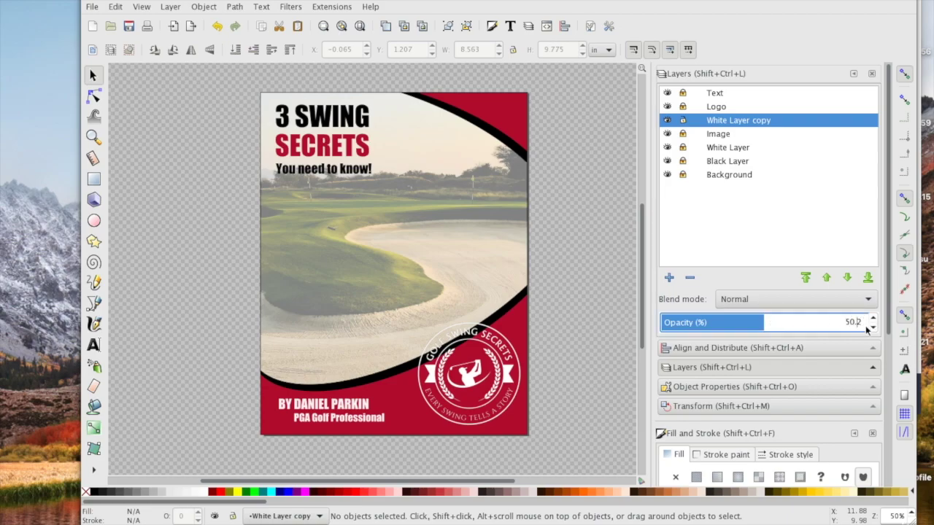
pyautogui.moveTo(855, 325)
pyautogui.mouseDown()
pyautogui.moveTo(838, 323)
pyautogui.moveTo(872, 326)
pyautogui.mouseUp()
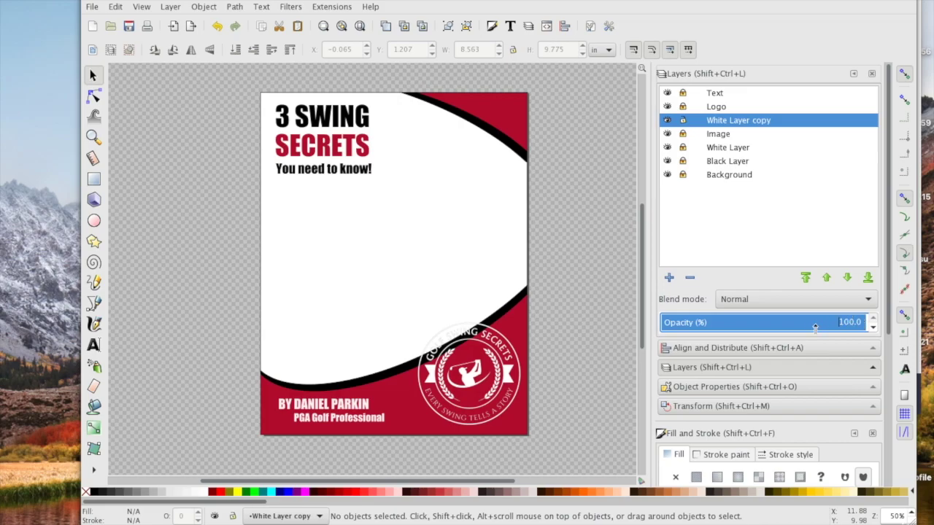
pyautogui.click(766, 326)
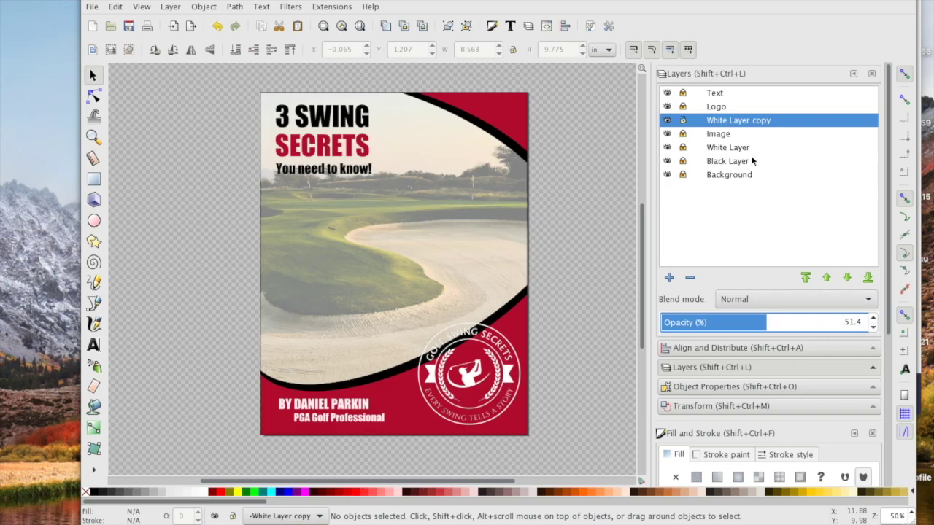
pyautogui.click(724, 136)
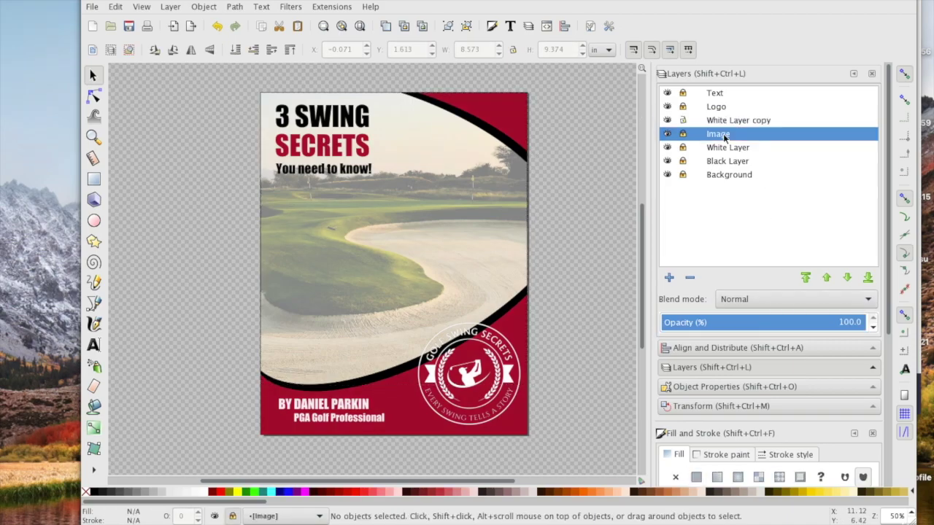
pyautogui.click(725, 123)
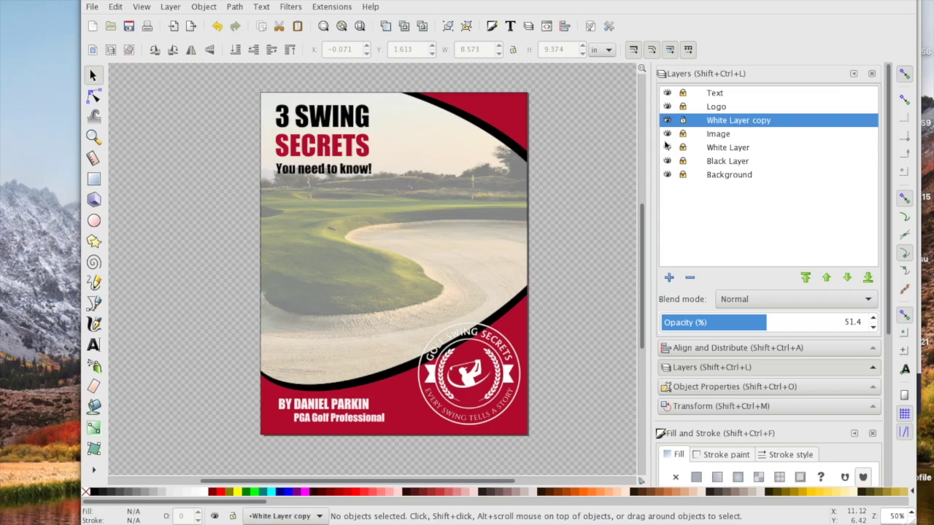
# Step: Test White Layer copy at 95.6% opacity, lower it to 49.8%, and give its white rectangle a linear gradient fill
pyautogui.click(404, 202)
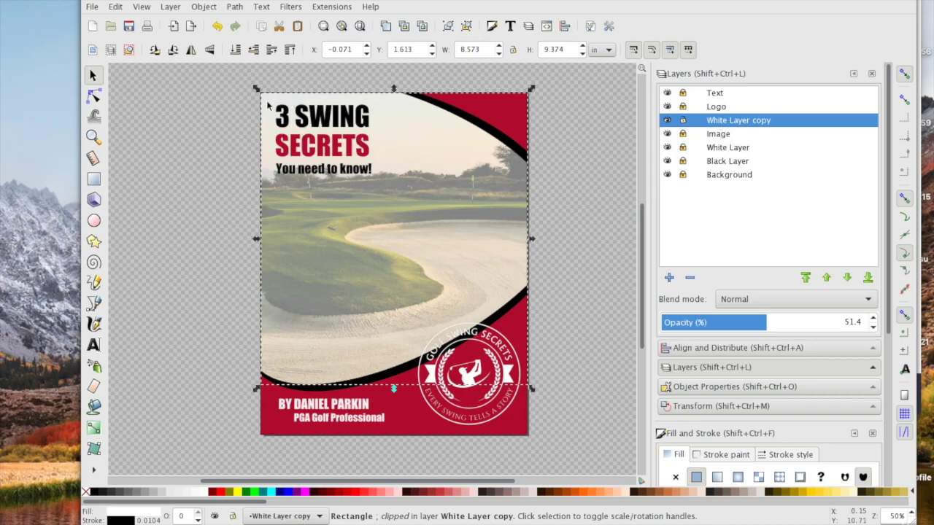
pyautogui.click(824, 326)
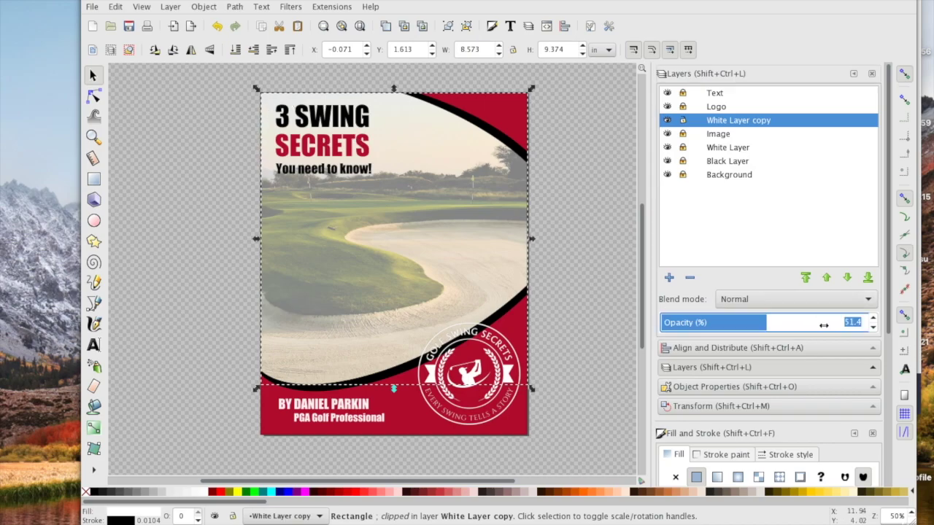
pyautogui.moveTo(764, 326); pyautogui.dragTo(857, 325)
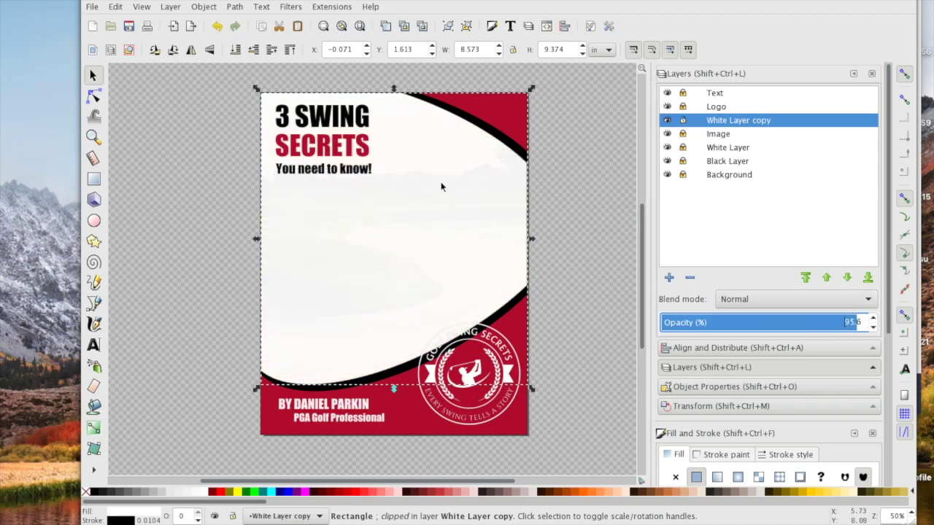
pyautogui.click(764, 323)
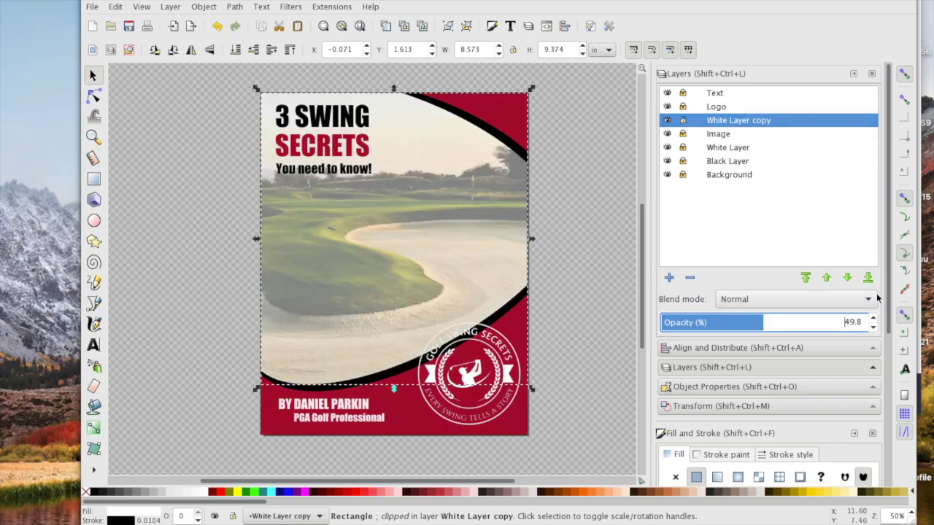
pyautogui.moveTo(890, 300); pyautogui.dragTo(891, 448)
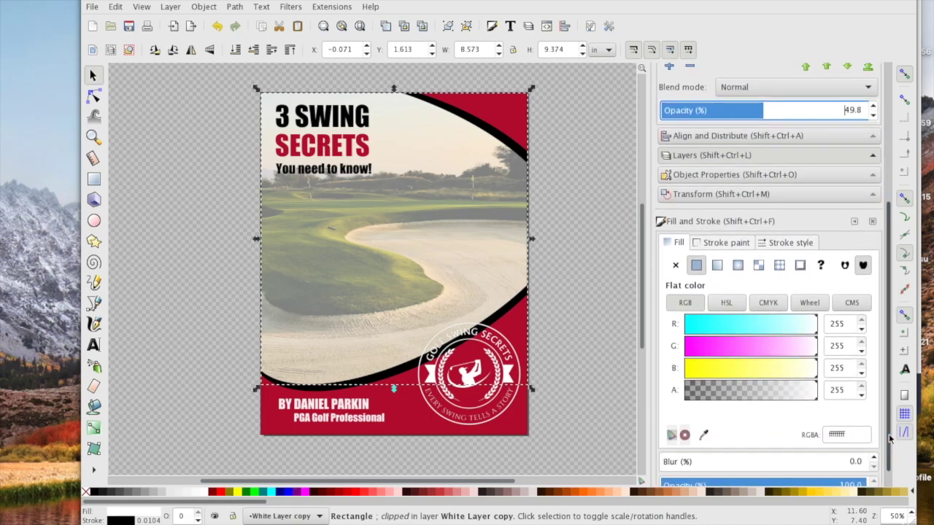
pyautogui.click(717, 265)
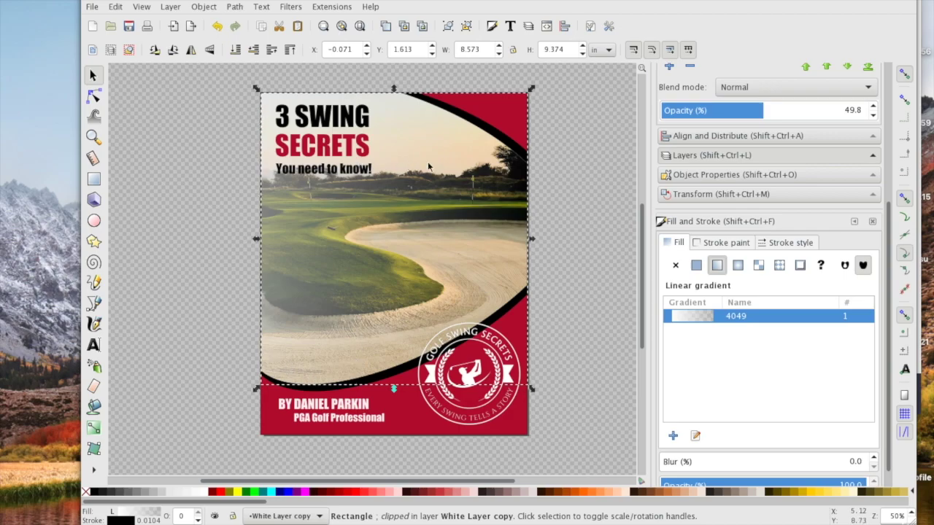
# Step: Raise the White Layer copy layer's opacity to 100%
pyautogui.scroll(1, 890, 241)
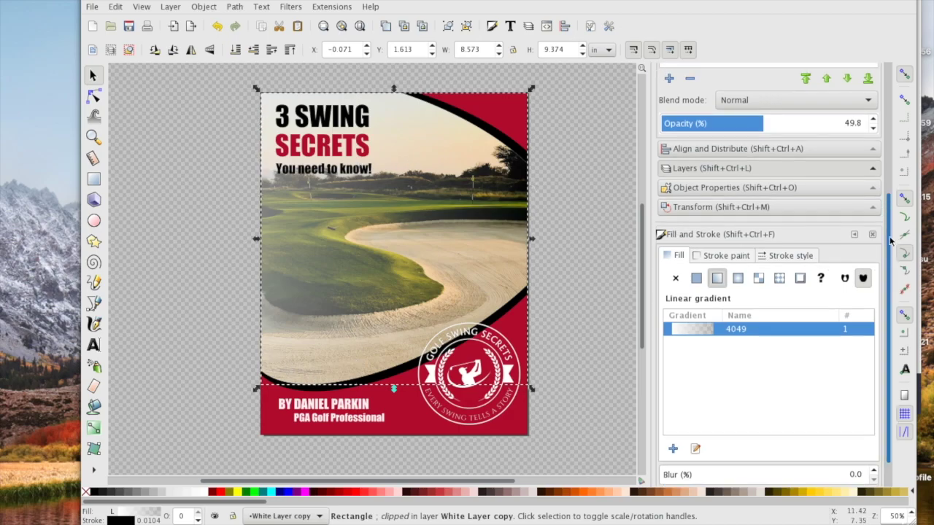
pyautogui.scroll(4, 891, 241)
pyautogui.click(847, 181)
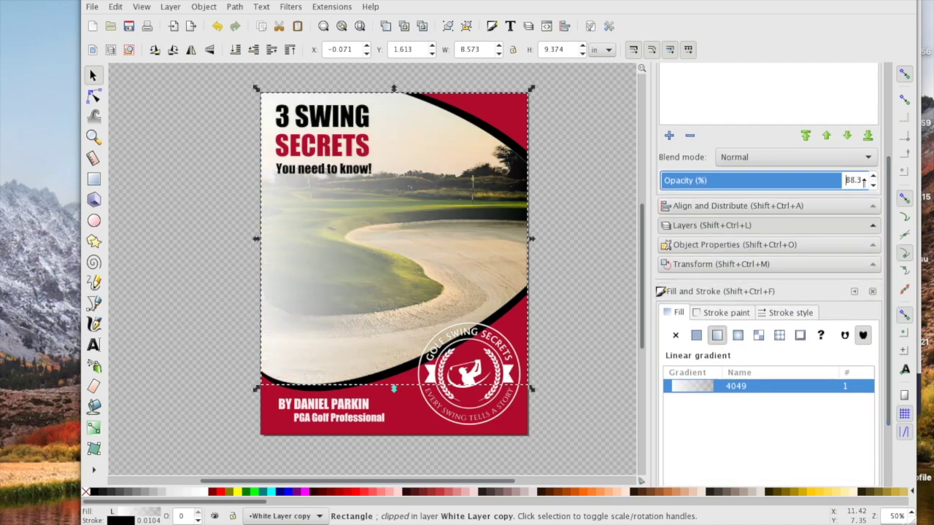
pyautogui.click(865, 181)
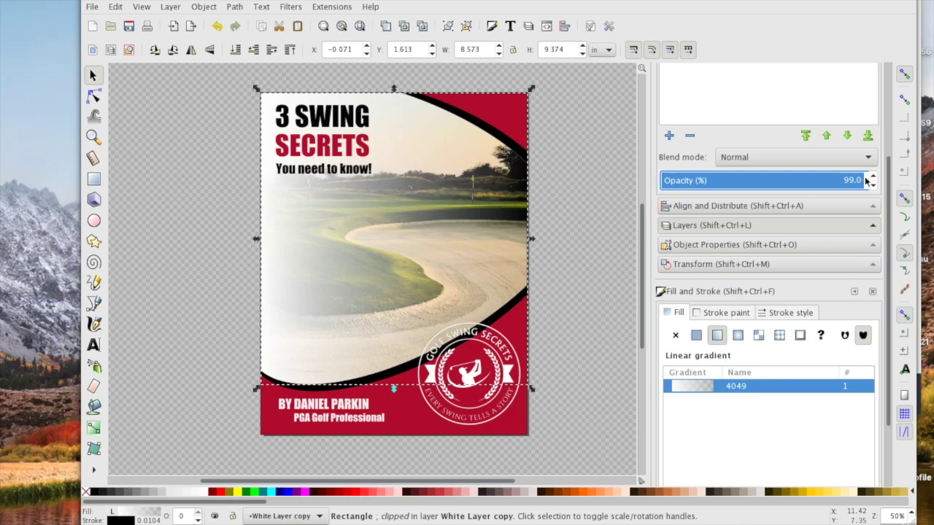
pyautogui.click(867, 181)
# Step: Edit the rectangle's gradient to run vertically, from white at its top centre to transparent about 60% of the way down
pyautogui.scroll(-1, 839, 339)
pyautogui.moveTo(642, 264); pyautogui.dragTo(641, 265)
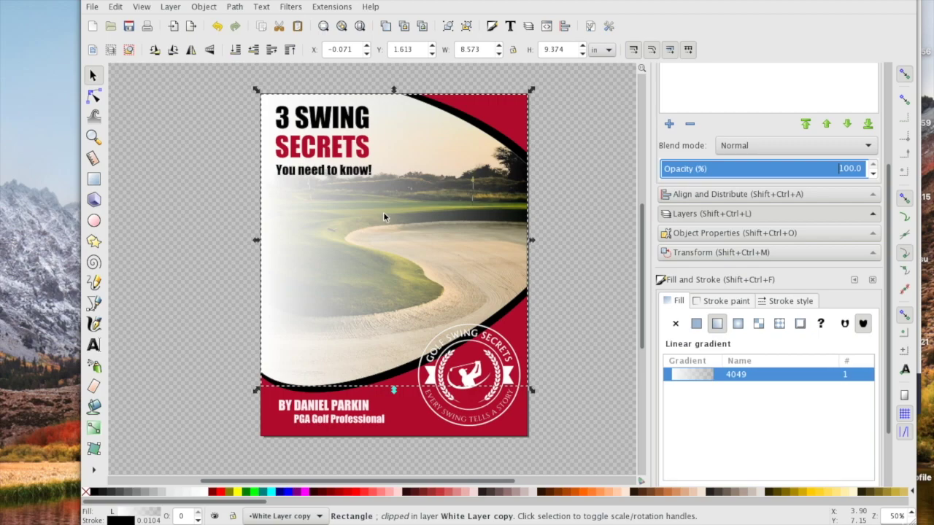
pyautogui.click(292, 207)
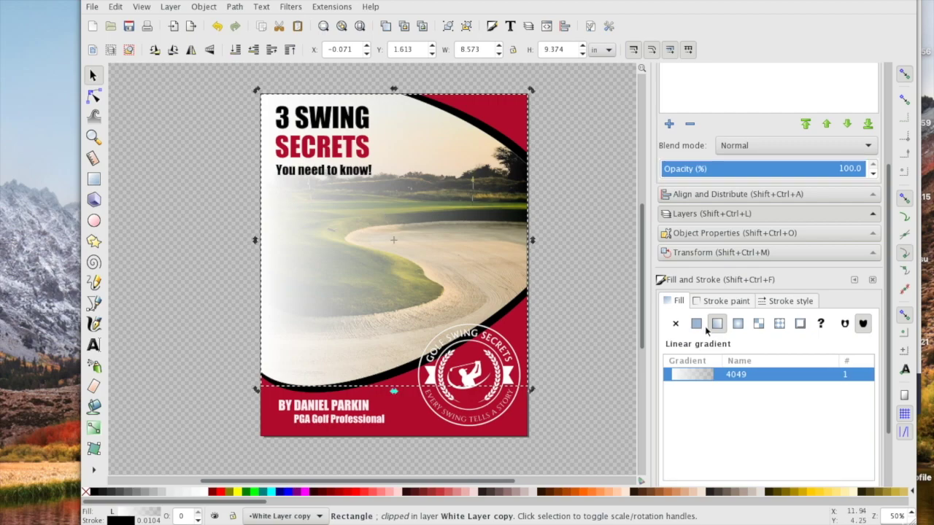
pyautogui.scroll(-3, 669, 386)
pyautogui.click(697, 421)
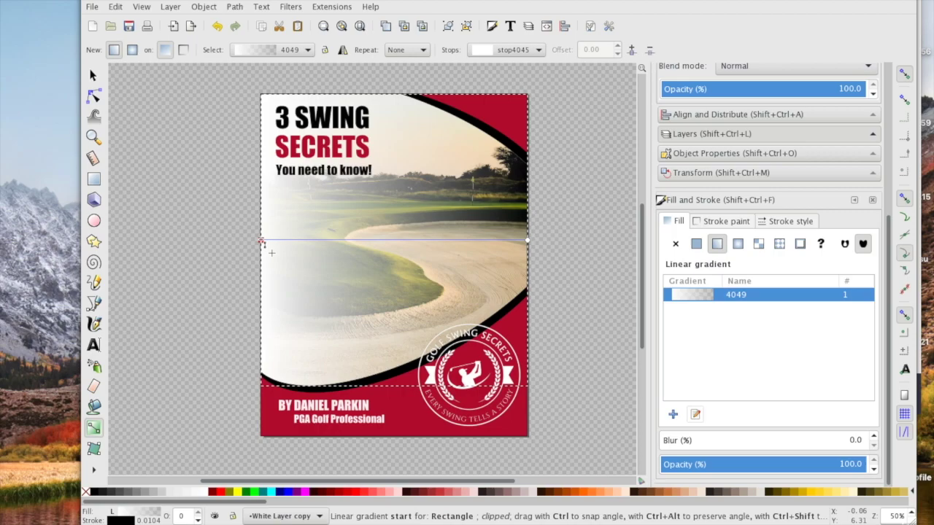
pyautogui.moveTo(259, 239); pyautogui.dragTo(392, 93)
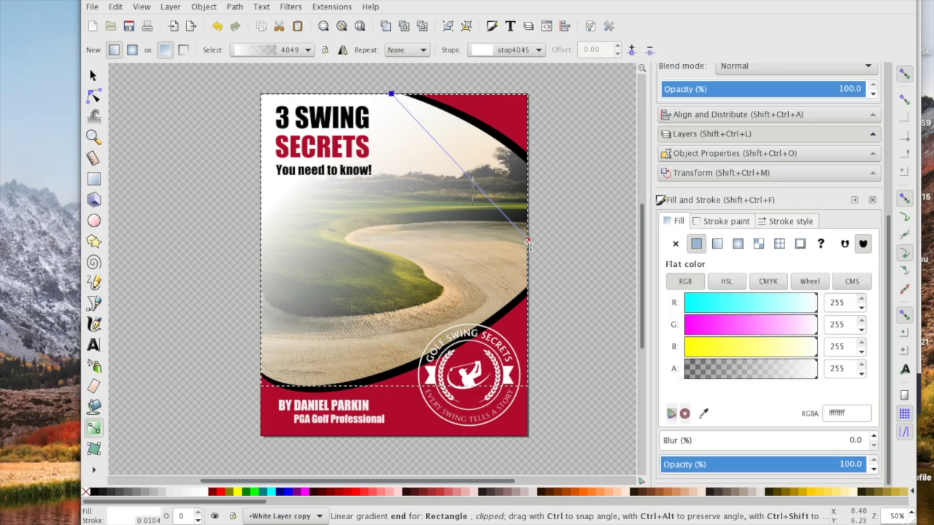
pyautogui.moveTo(526, 240)
pyautogui.mouseDown()
pyautogui.moveTo(392, 283)
pyautogui.moveTo(392, 316)
pyautogui.moveTo(392, 188)
pyautogui.moveTo(392, 276)
pyautogui.mouseUp()
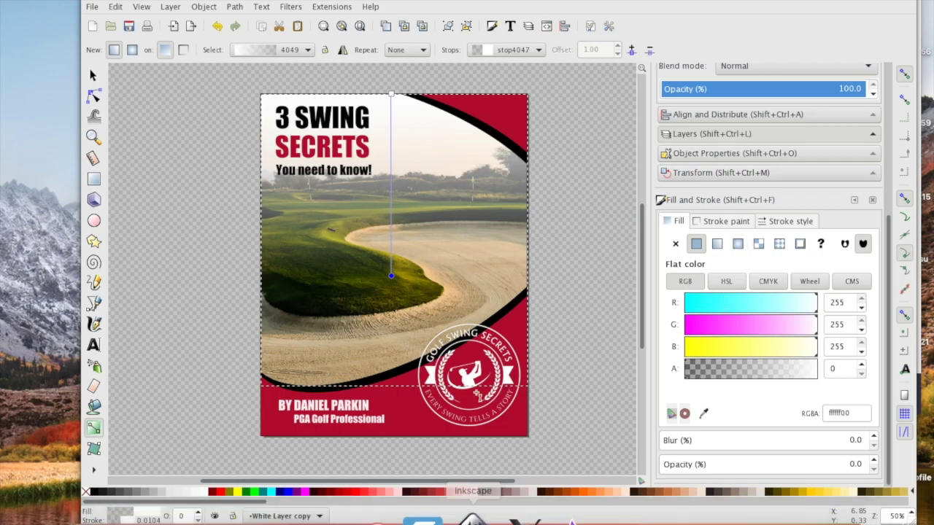
pyautogui.press('super+Tab')
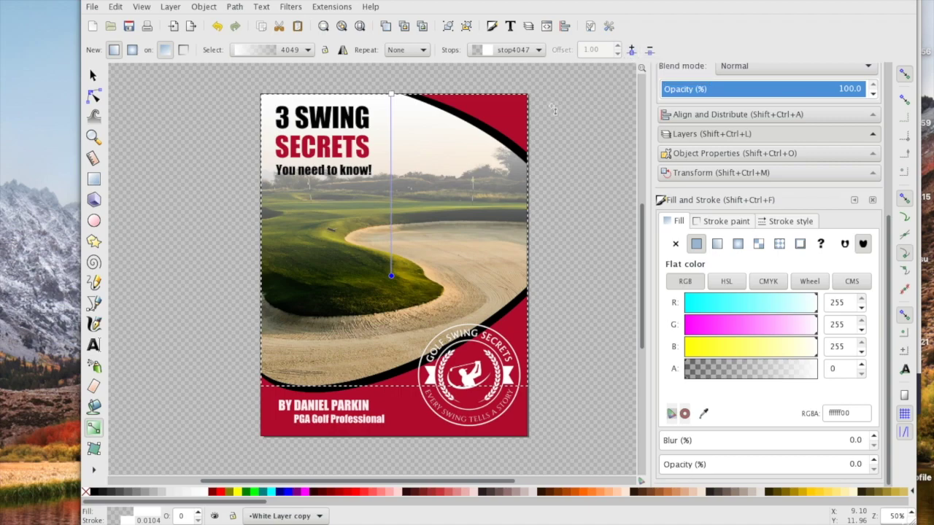
# Step: Add a middle stop to the vertical gradient and move it up to an offset of 0.39
pyautogui.doubleClick(392, 179)
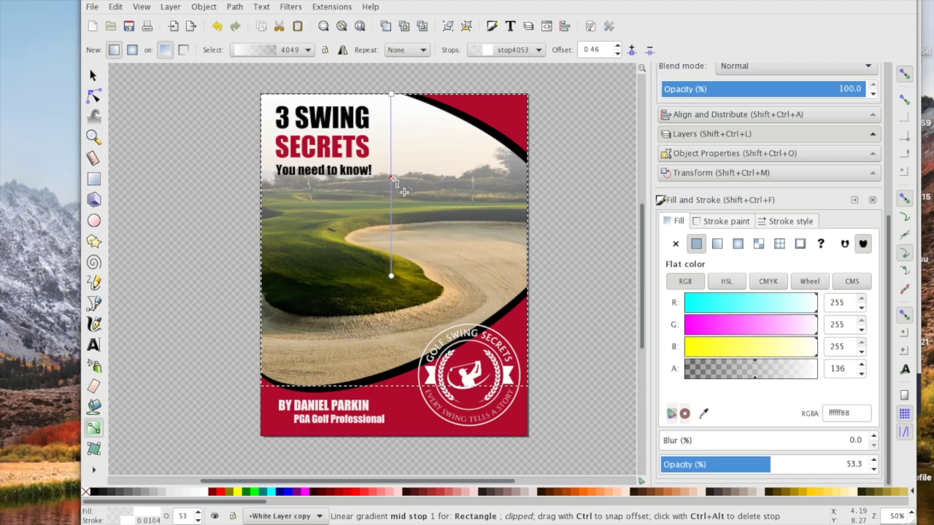
pyautogui.moveTo(392, 179); pyautogui.dragTo(393, 168)
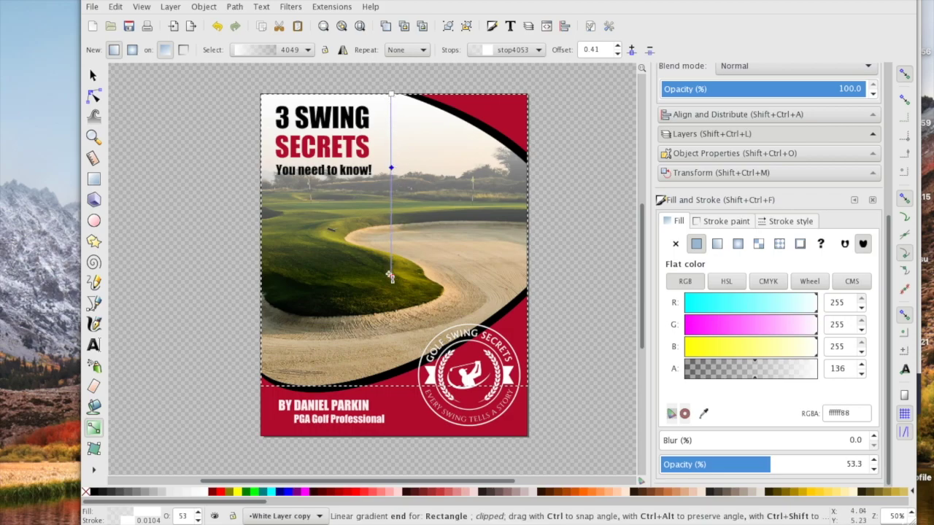
pyautogui.moveTo(392, 169); pyautogui.dragTo(393, 166)
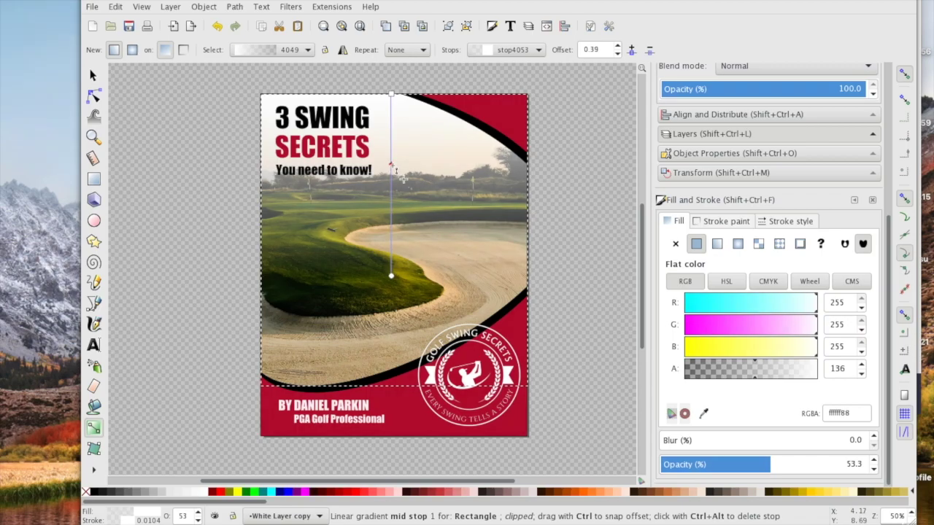
# Step: Select the gradient's middle stop and raise its opacity to 99.4%
pyautogui.click(509, 50)
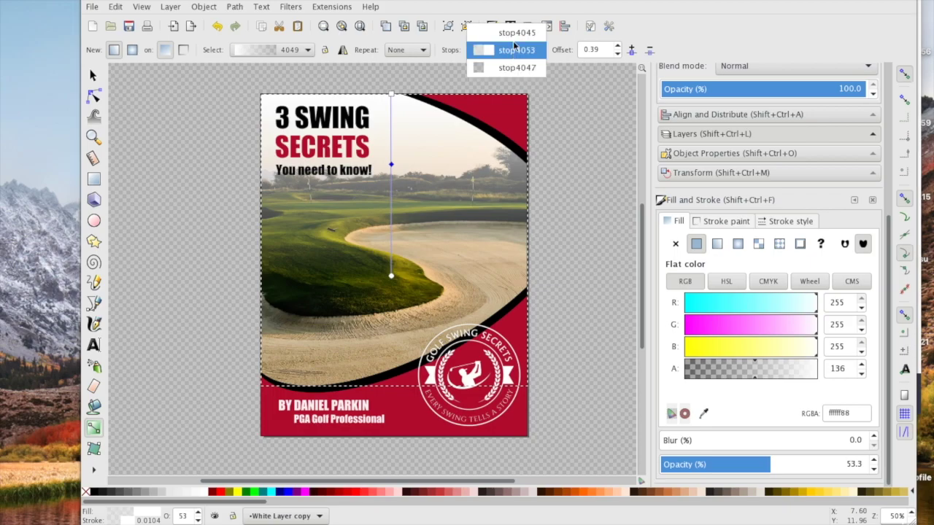
pyautogui.click(514, 50)
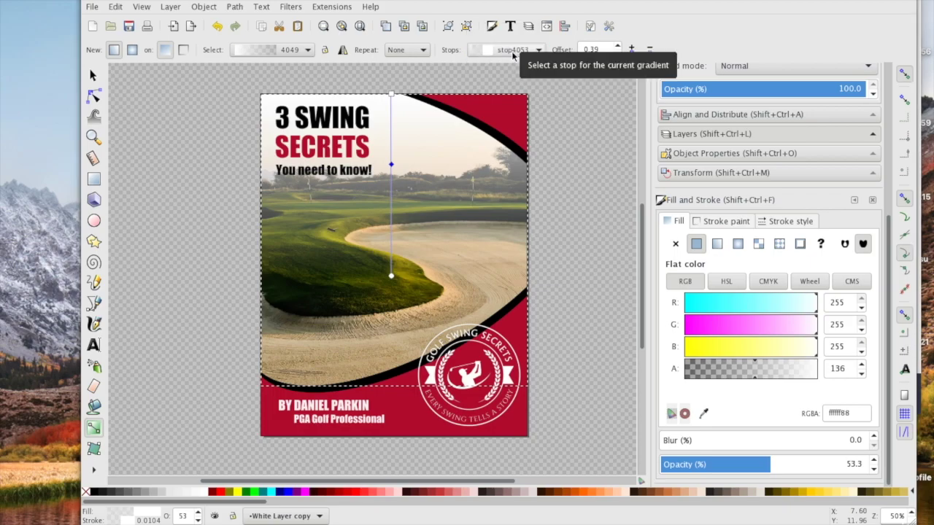
pyautogui.click(512, 51)
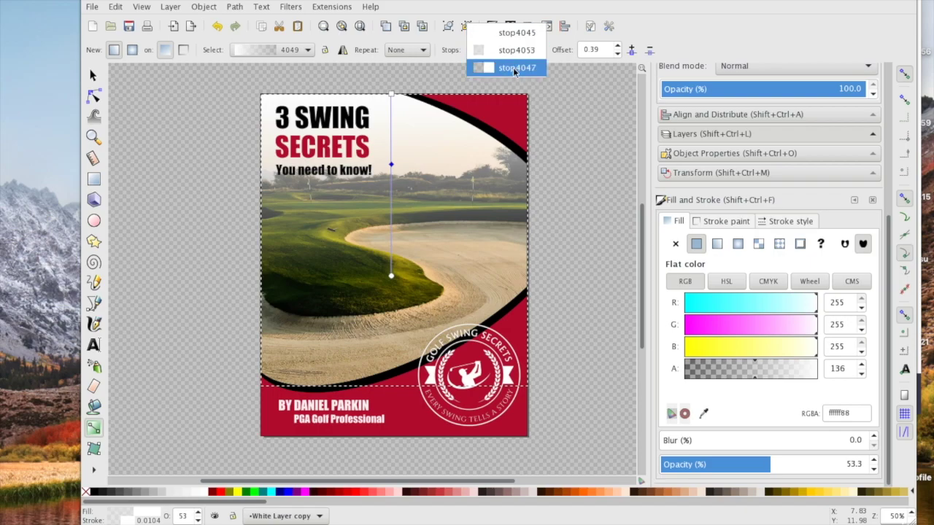
pyautogui.click(514, 68)
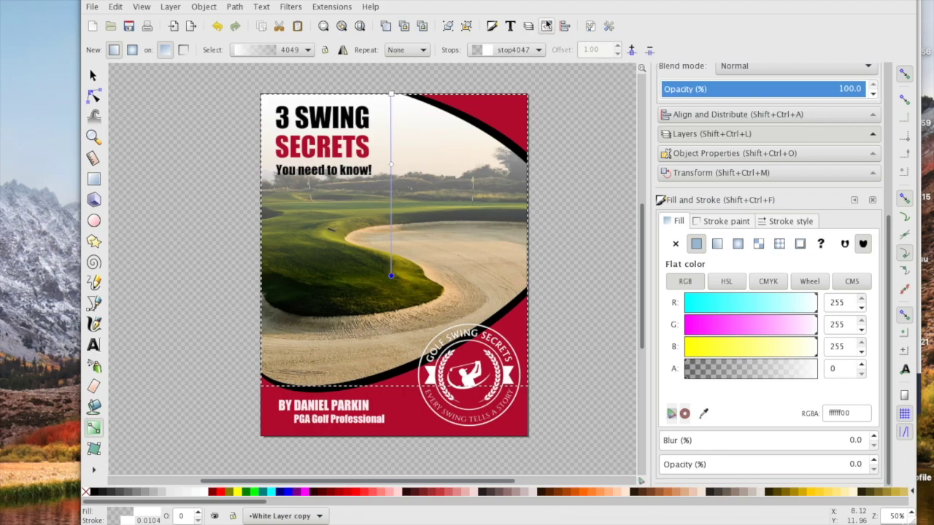
pyautogui.click(529, 49)
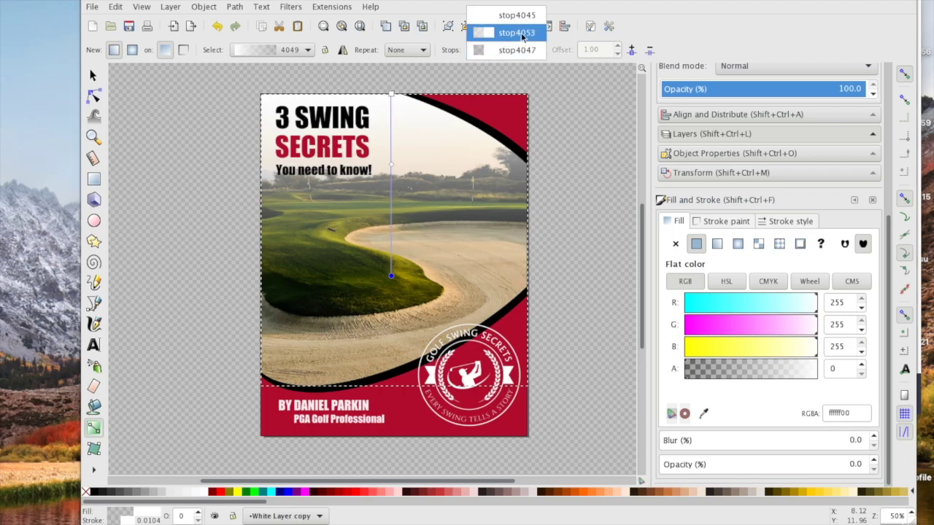
pyautogui.click(523, 33)
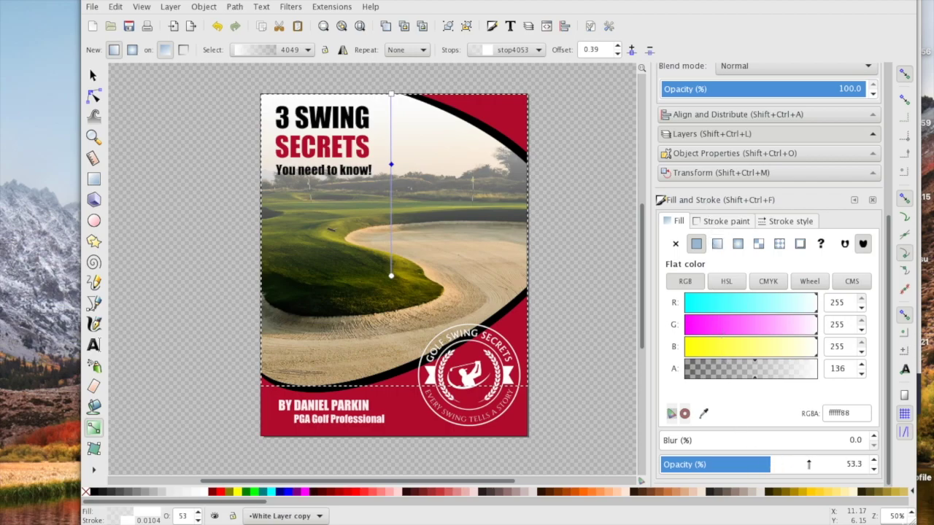
pyautogui.click(852, 464)
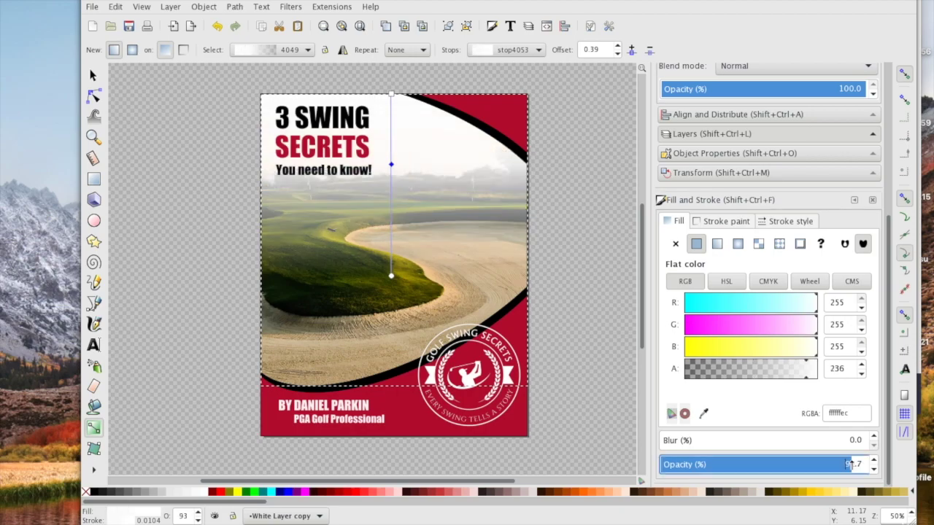
pyautogui.moveTo(854, 464); pyautogui.dragTo(869, 464)
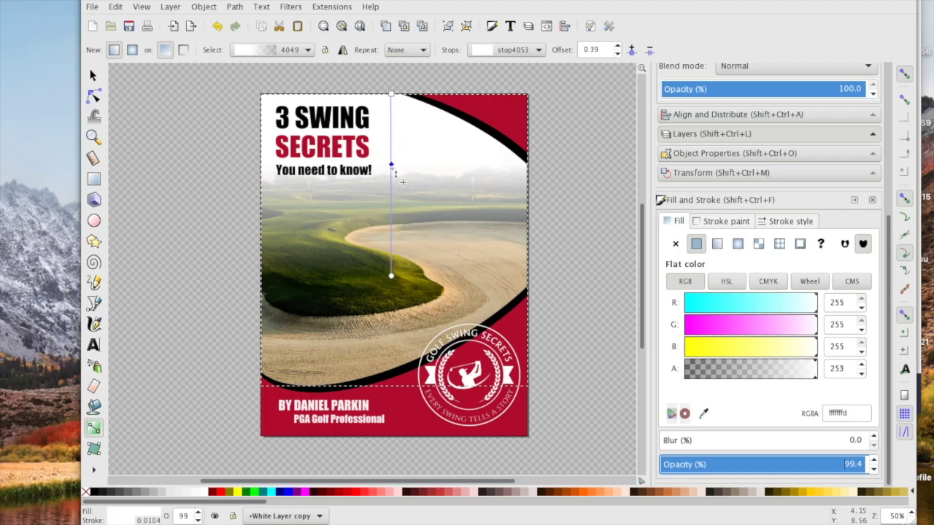
# Step: Move the gradient's middle stop up to an offset of about 0.33 and return to the Selection tool
pyautogui.moveTo(394, 173)
pyautogui.mouseDown()
pyautogui.moveTo(394, 181)
pyautogui.moveTo(395, 167)
pyautogui.mouseUp()
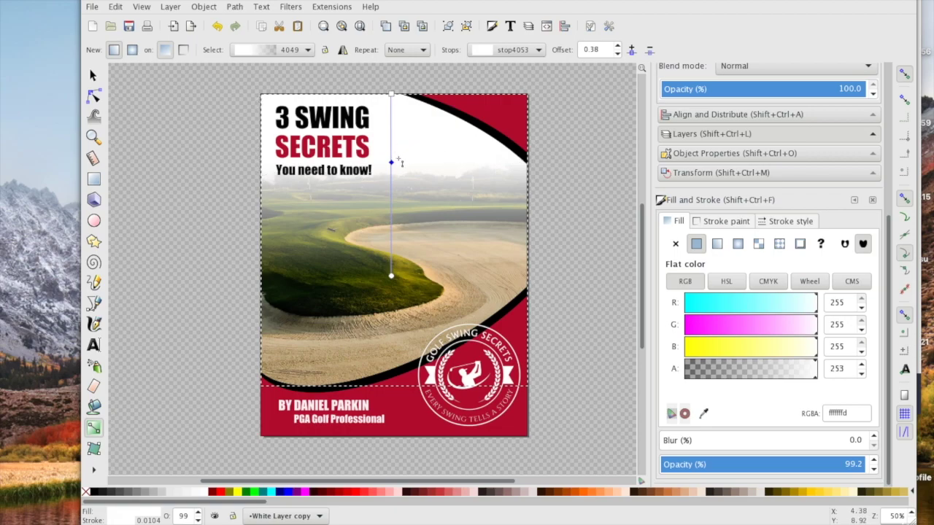
pyautogui.moveTo(392, 162); pyautogui.dragTo(392, 156)
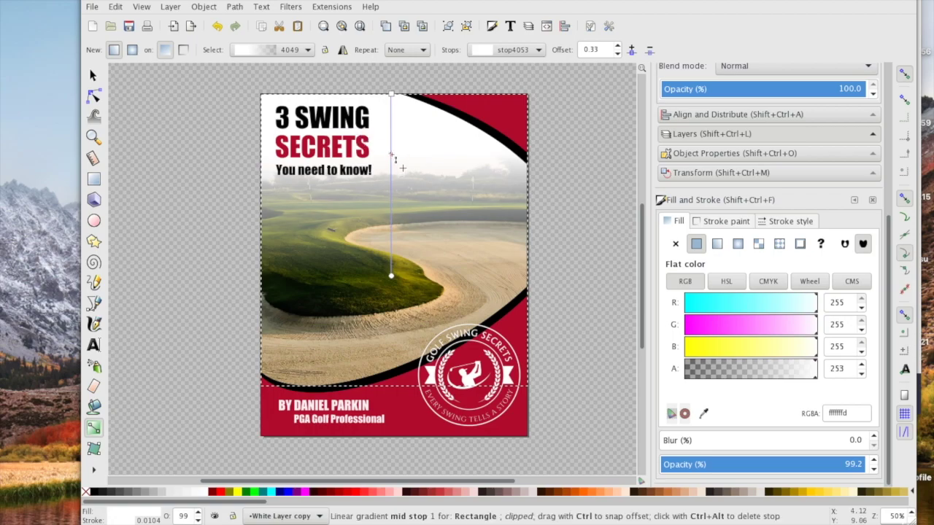
pyautogui.moveTo(392, 157); pyautogui.dragTo(392, 155)
pyautogui.press('s')
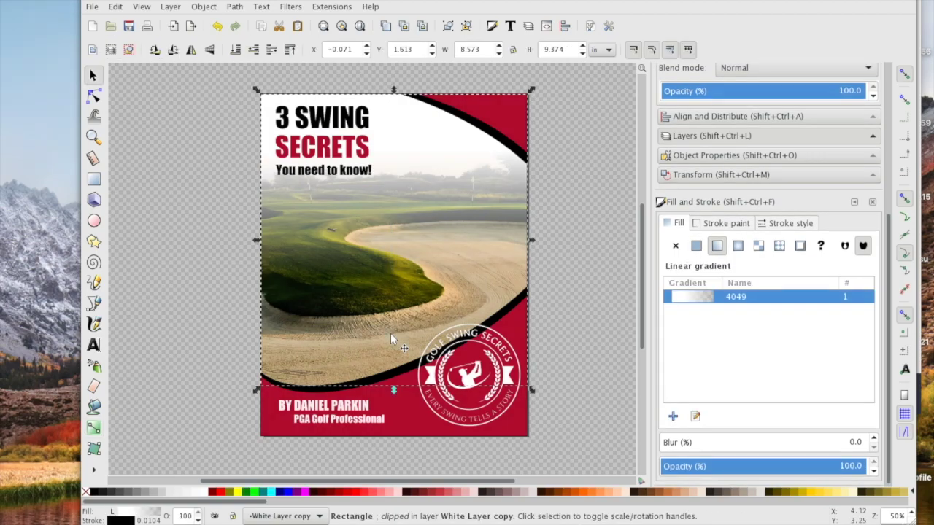